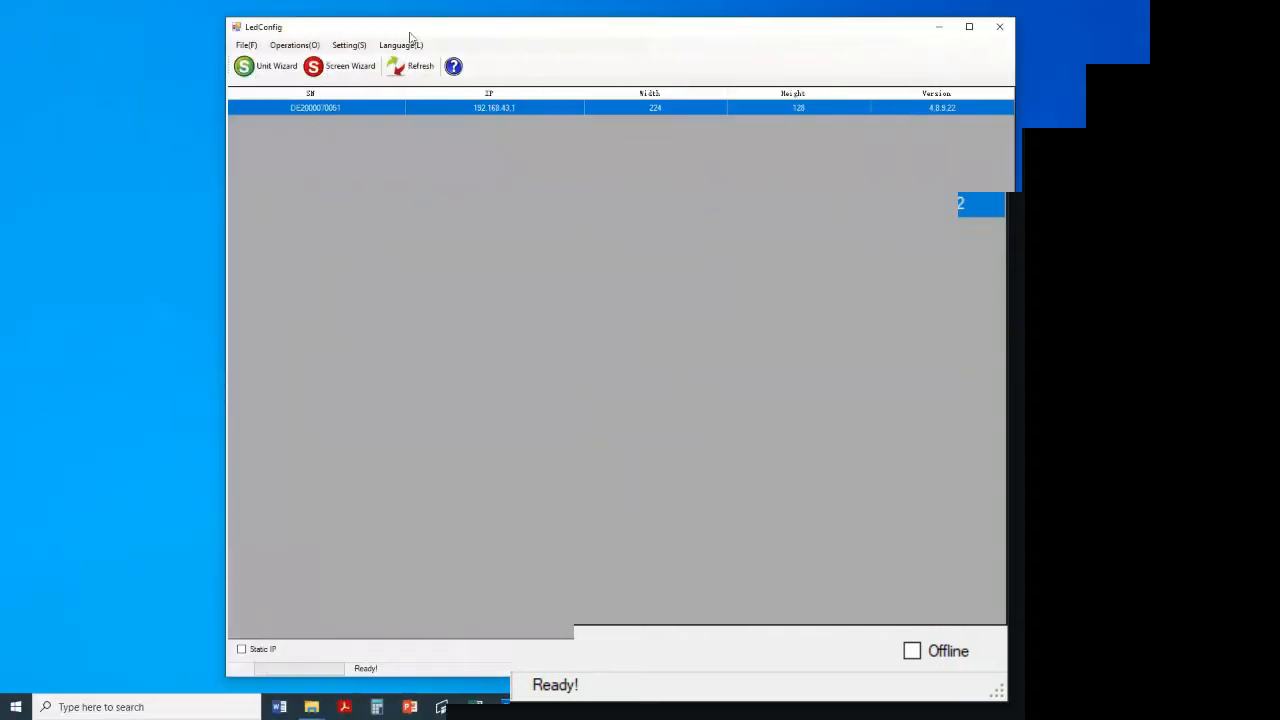
# Open the general settings of the selected LED controller and display its internet server settings
pyautogui.click(349, 45)
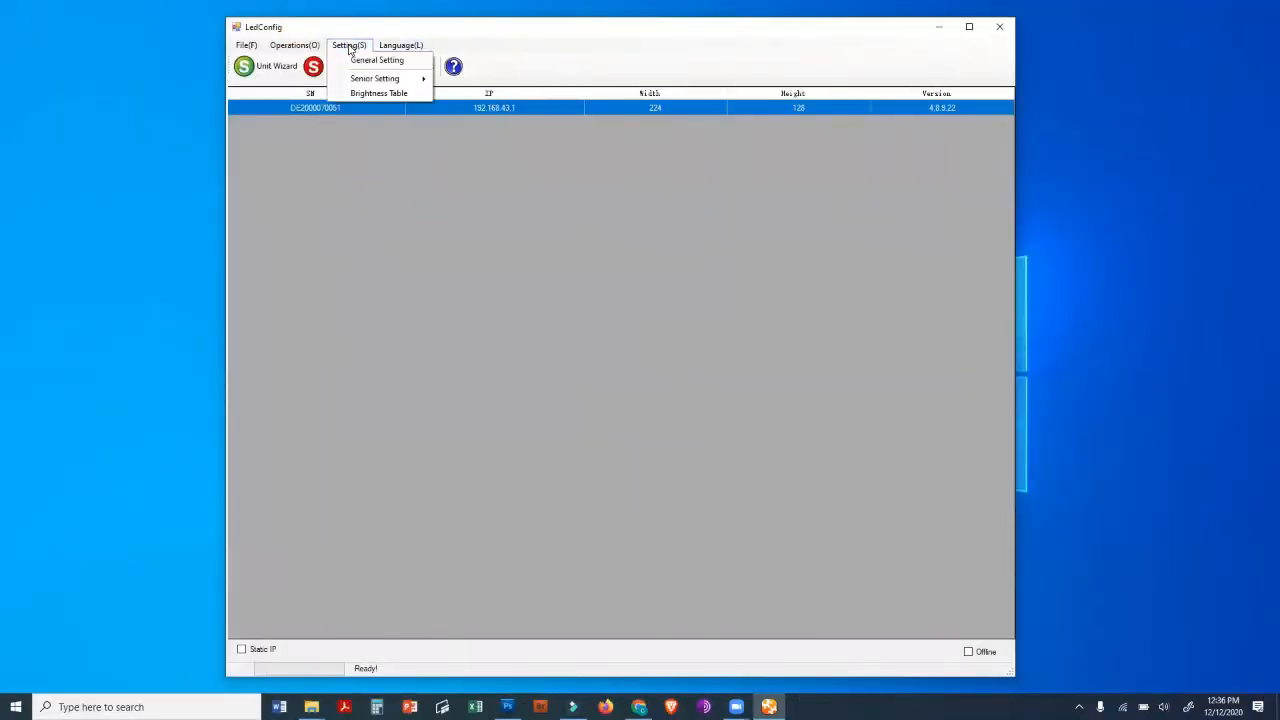
pyautogui.click(355, 62)
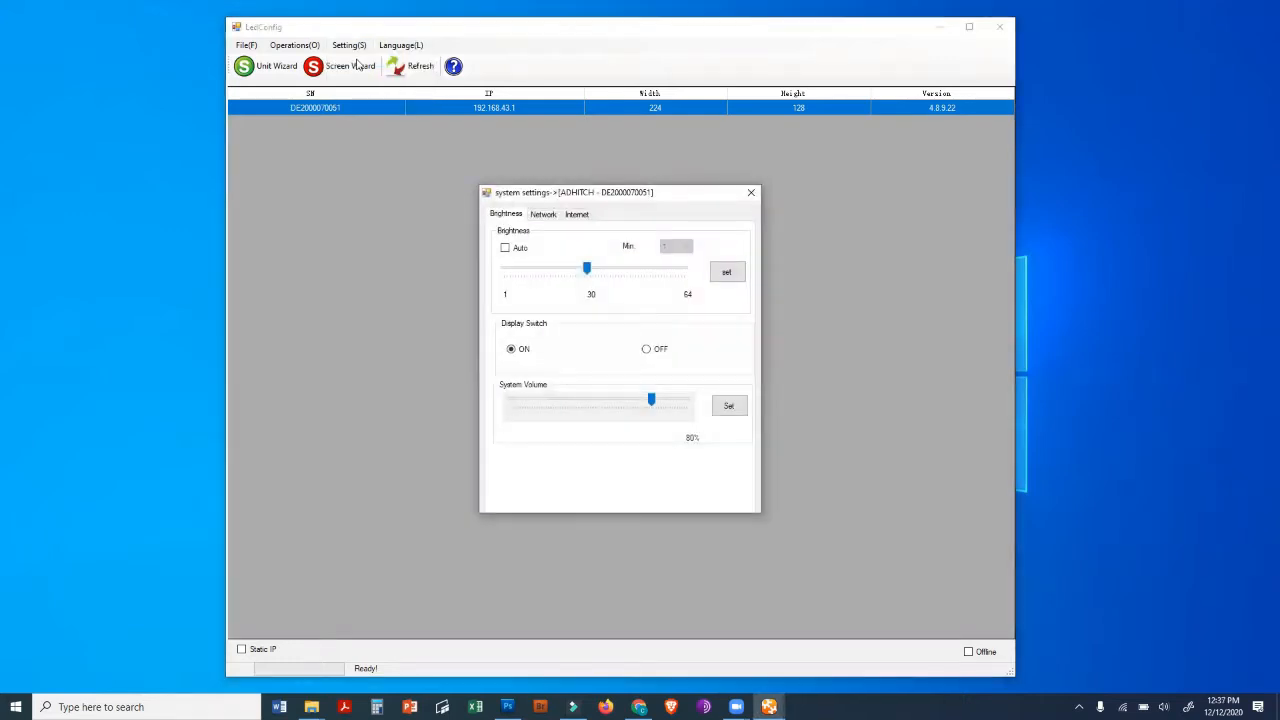
pyautogui.click(578, 215)
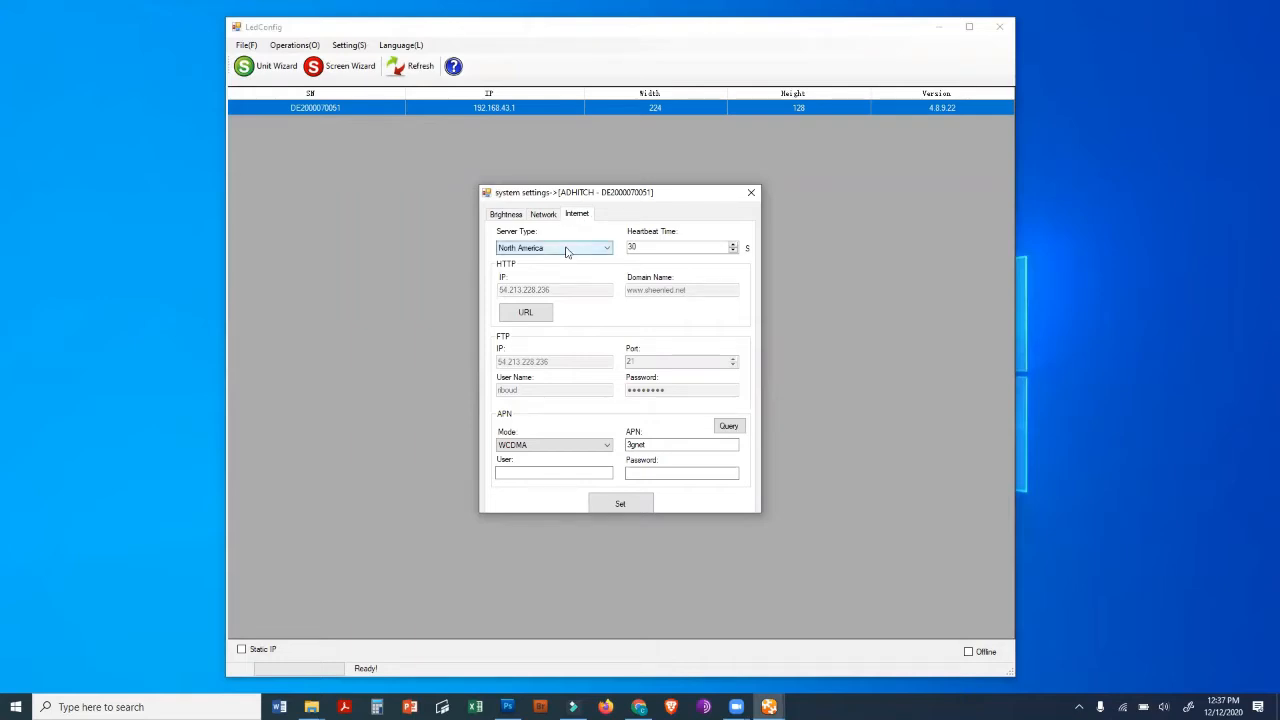
# Switch the server type to China and back to North America, submitting the setting but declining the terminal reboot
pyautogui.click(605, 250)
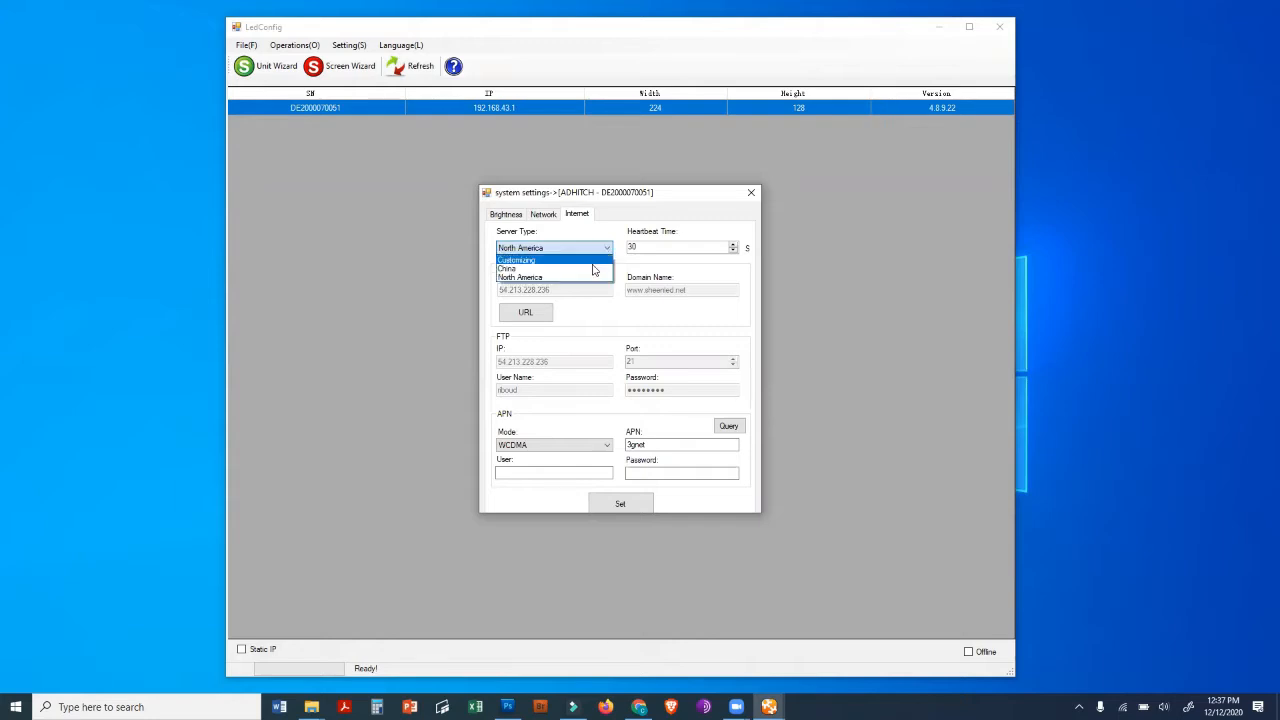
pyautogui.click(592, 268)
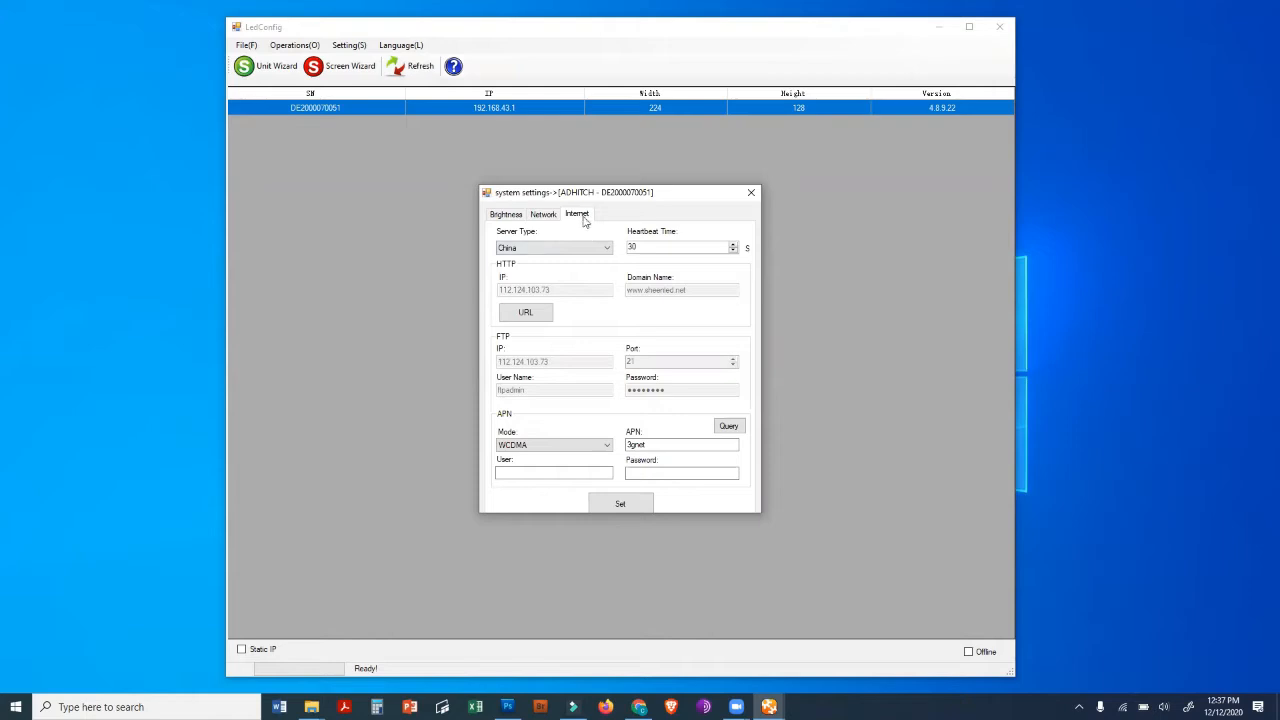
pyautogui.click(605, 250)
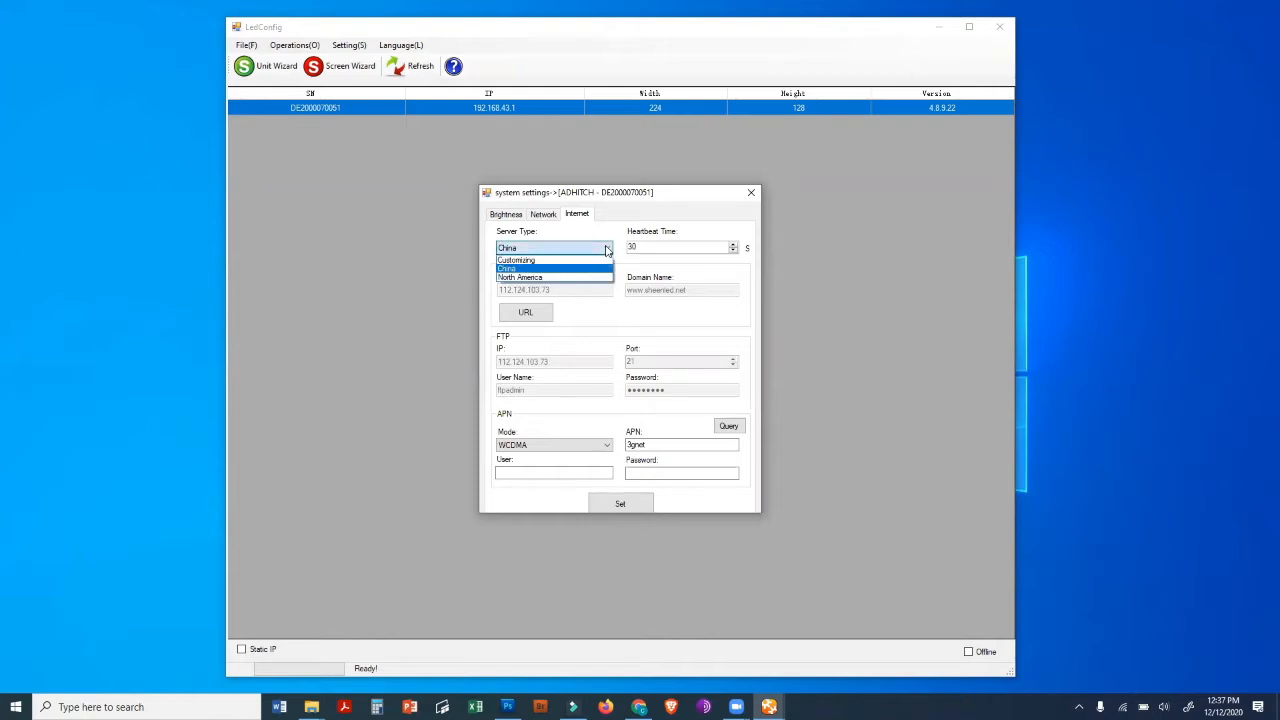
pyautogui.click(580, 276)
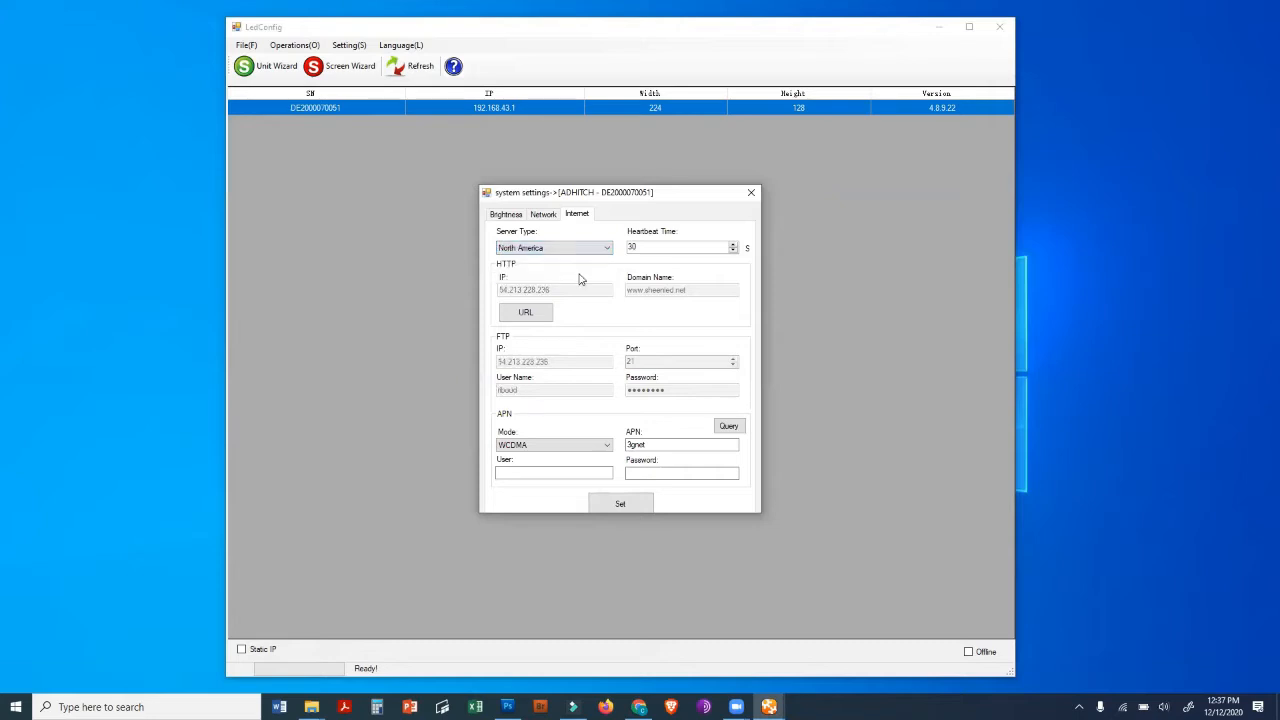
pyautogui.click(628, 506)
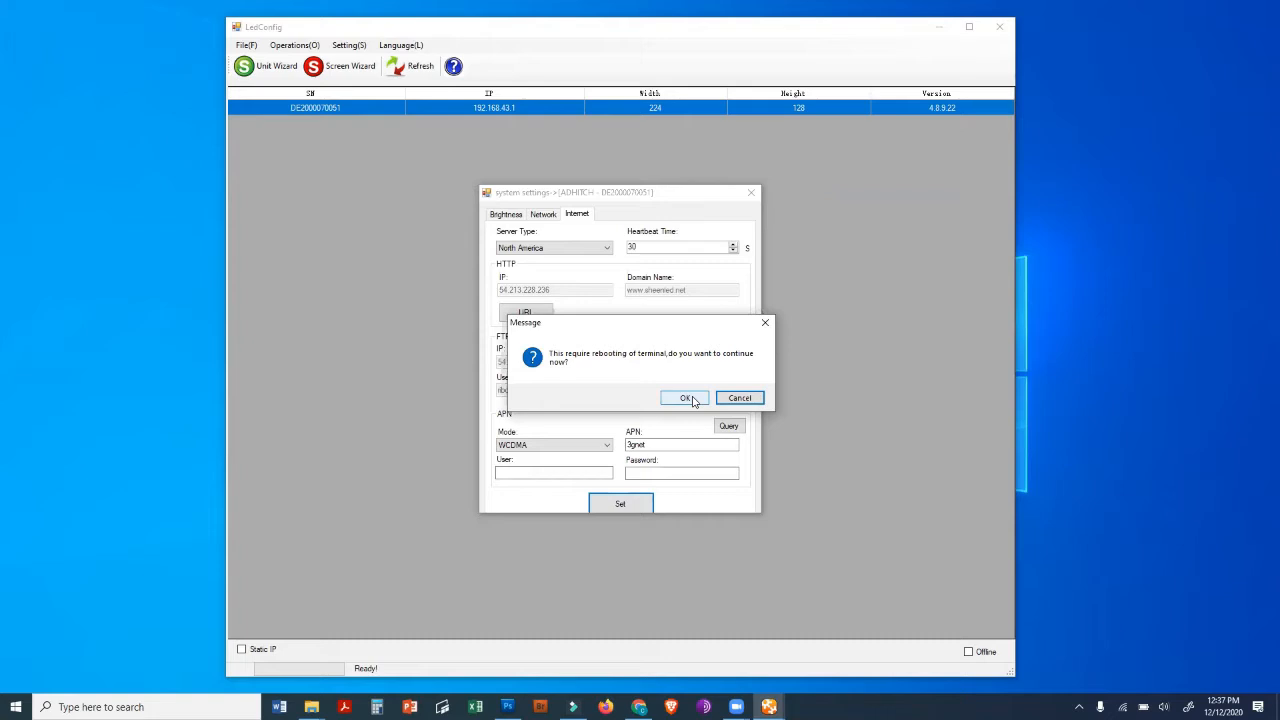
pyautogui.click(738, 398)
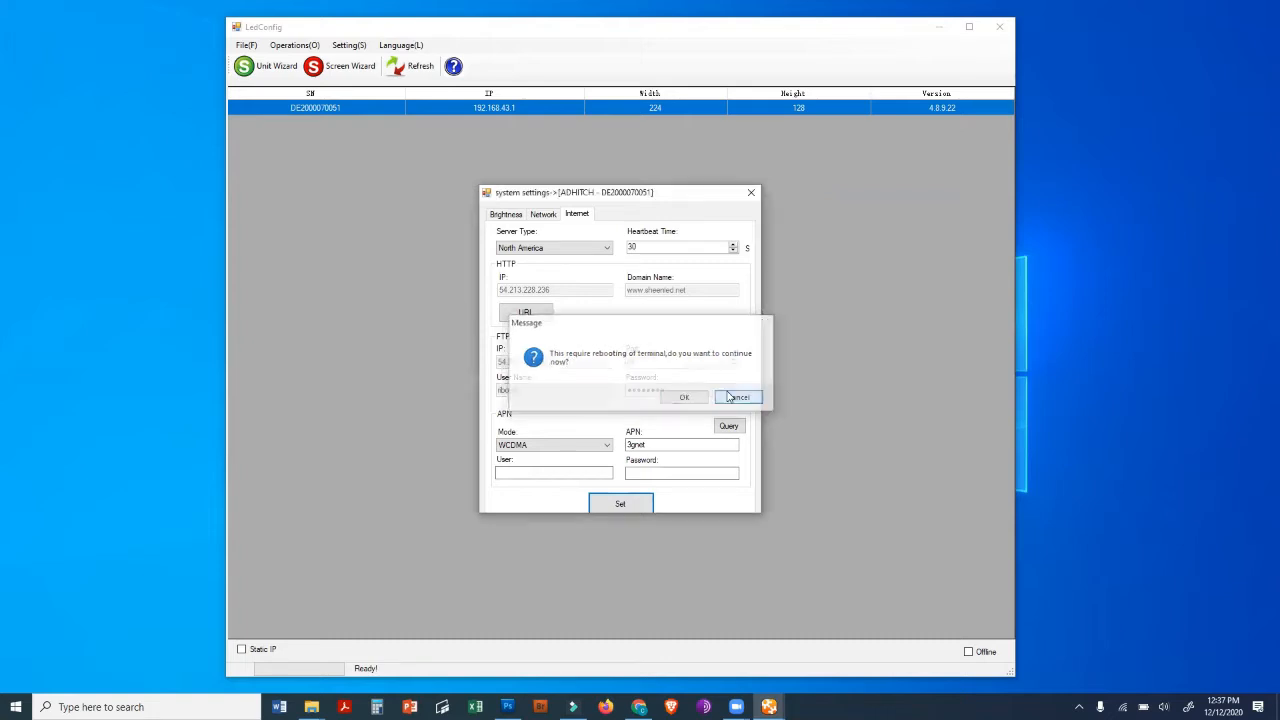
# In the network settings, set the Wi-Fi mode to Multi with SSID Verizon-MiFi8800L-CCE0 and submit it, declining the terminal reboot
pyautogui.click(547, 219)
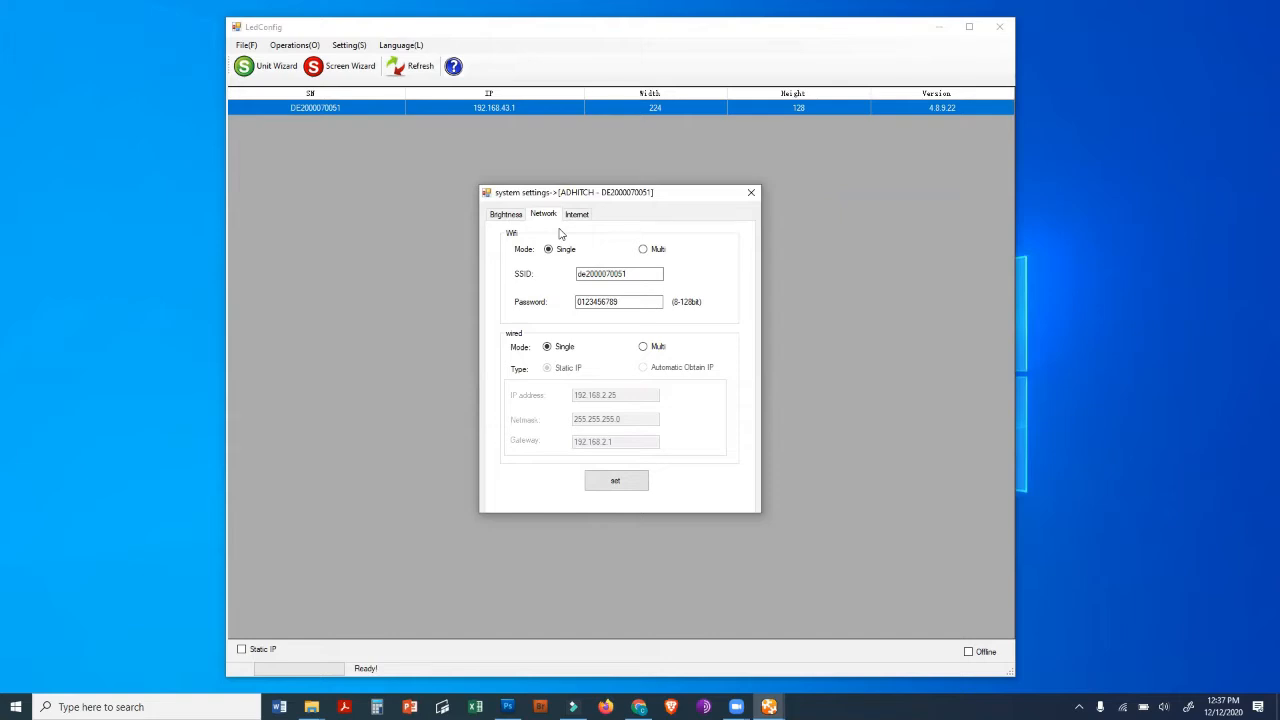
pyautogui.click(588, 282)
pyautogui.click(582, 304)
pyautogui.click(643, 250)
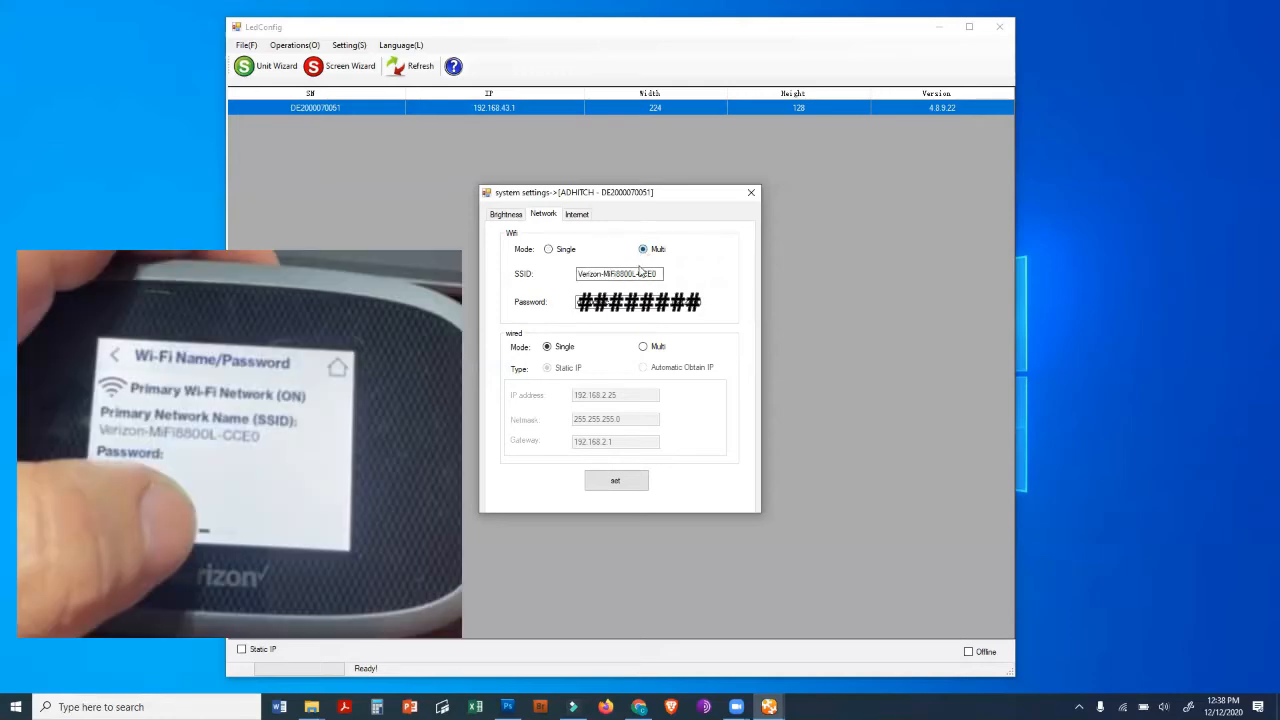
pyautogui.click(583, 278)
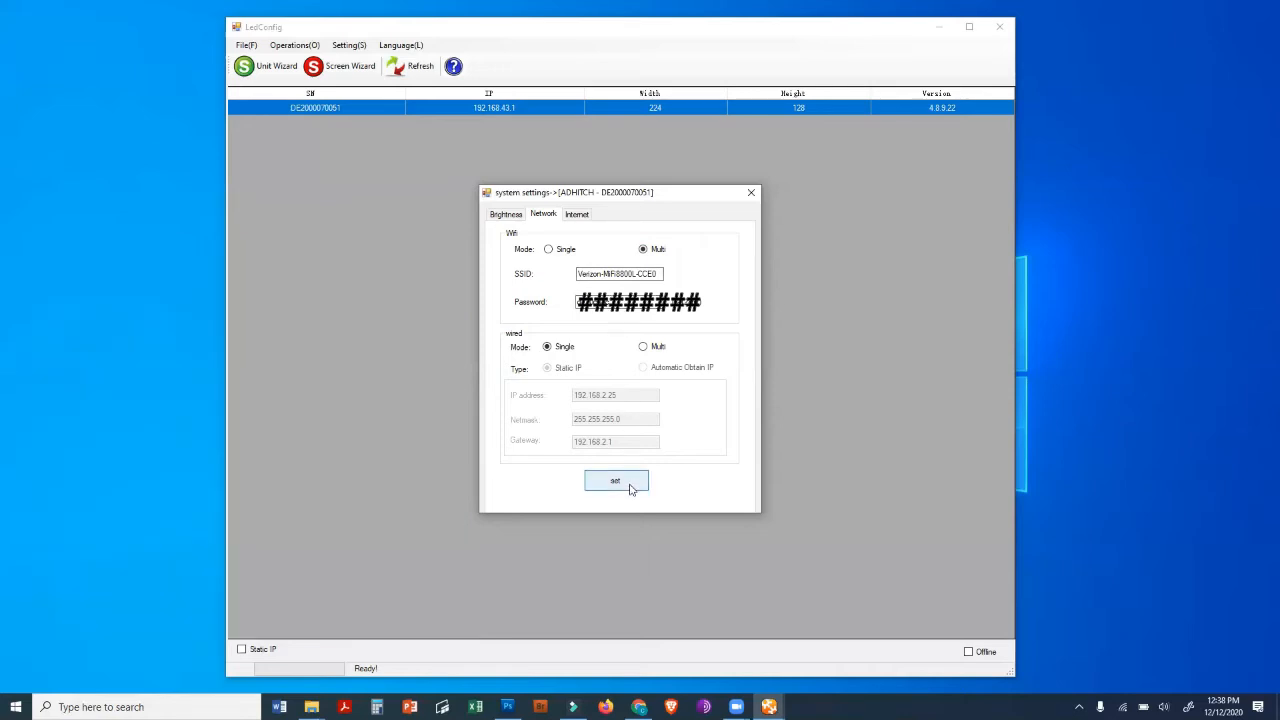
pyautogui.click(636, 485)
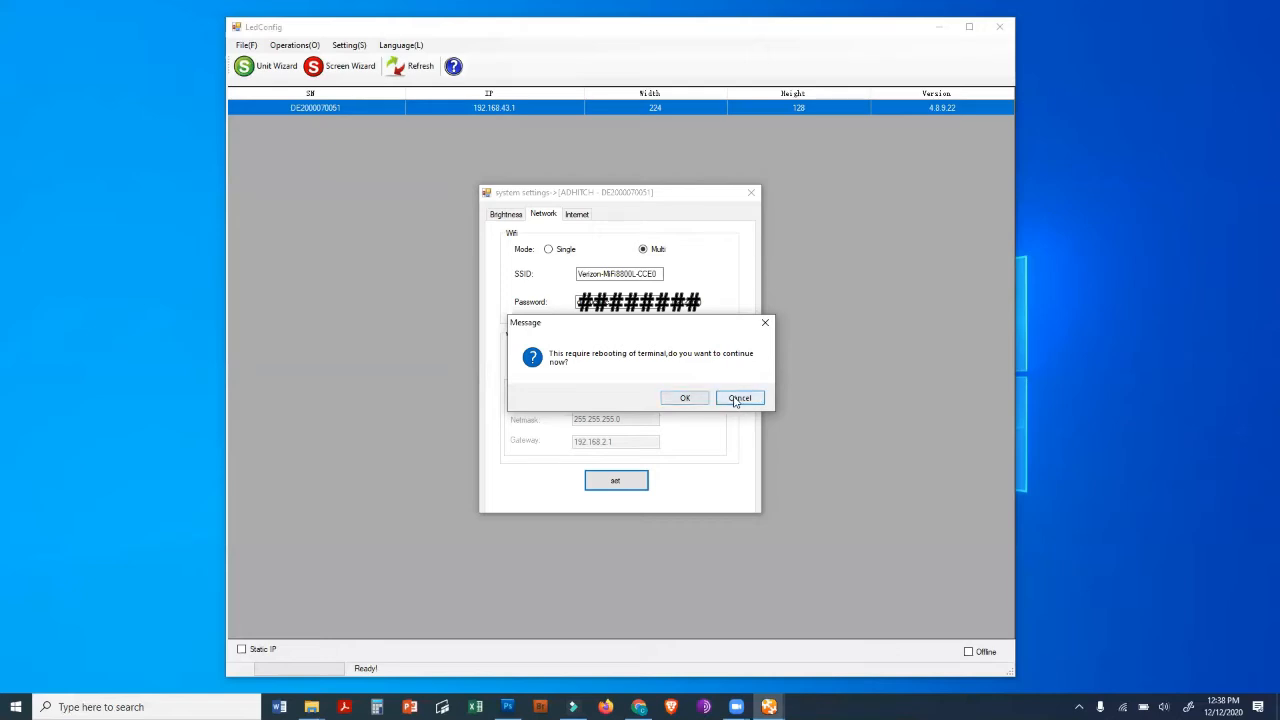
pyautogui.click(738, 399)
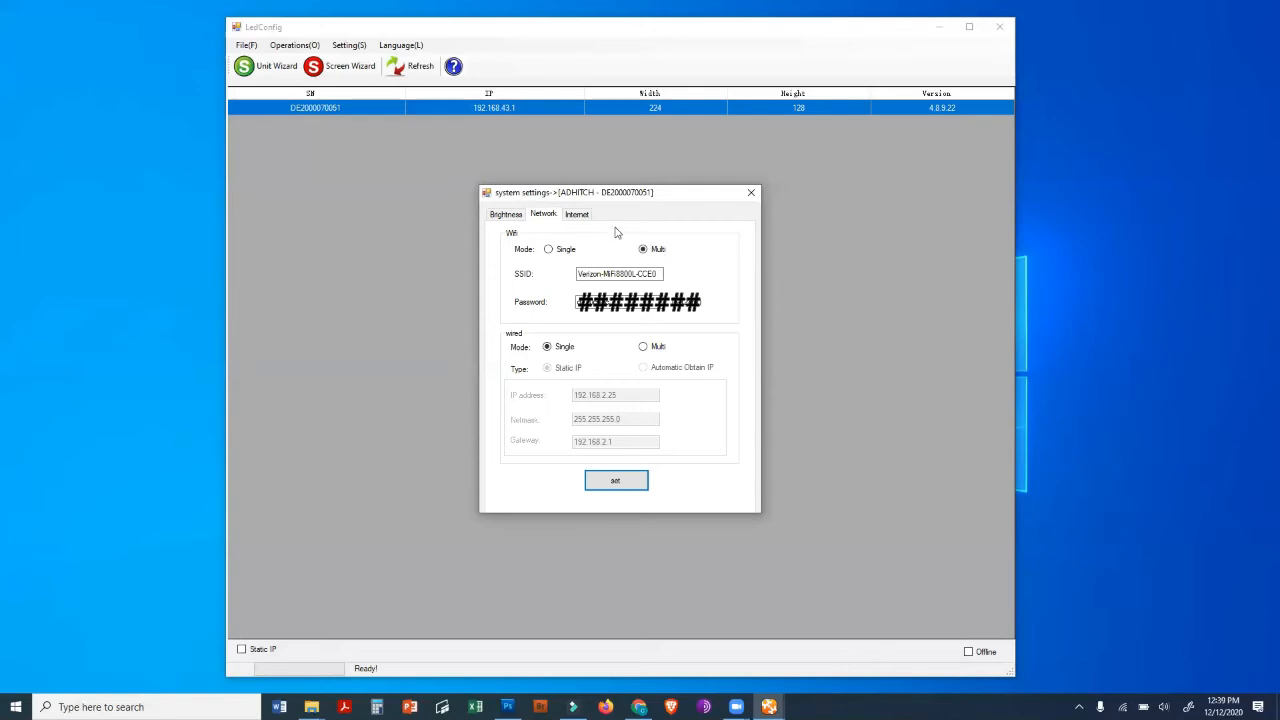
# Return the Wi-Fi mode to Single and submit the network settings, declining the terminal reboot
pyautogui.click(548, 250)
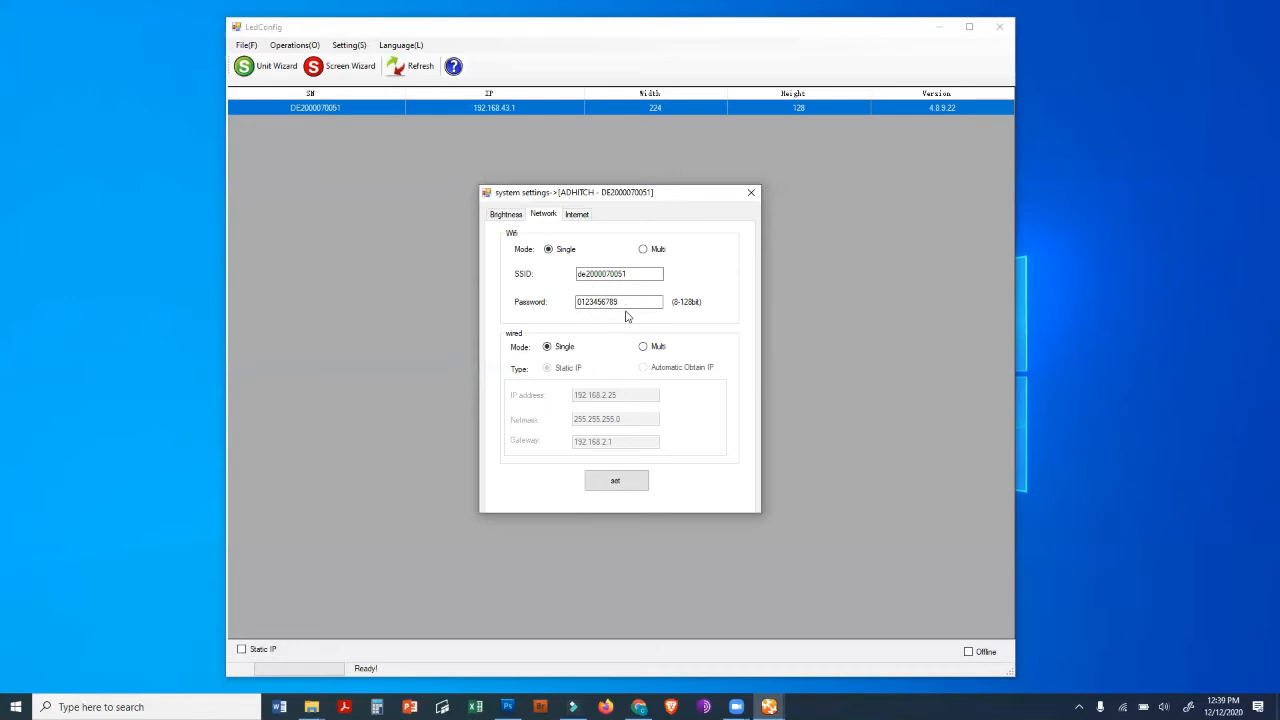
pyautogui.click(626, 489)
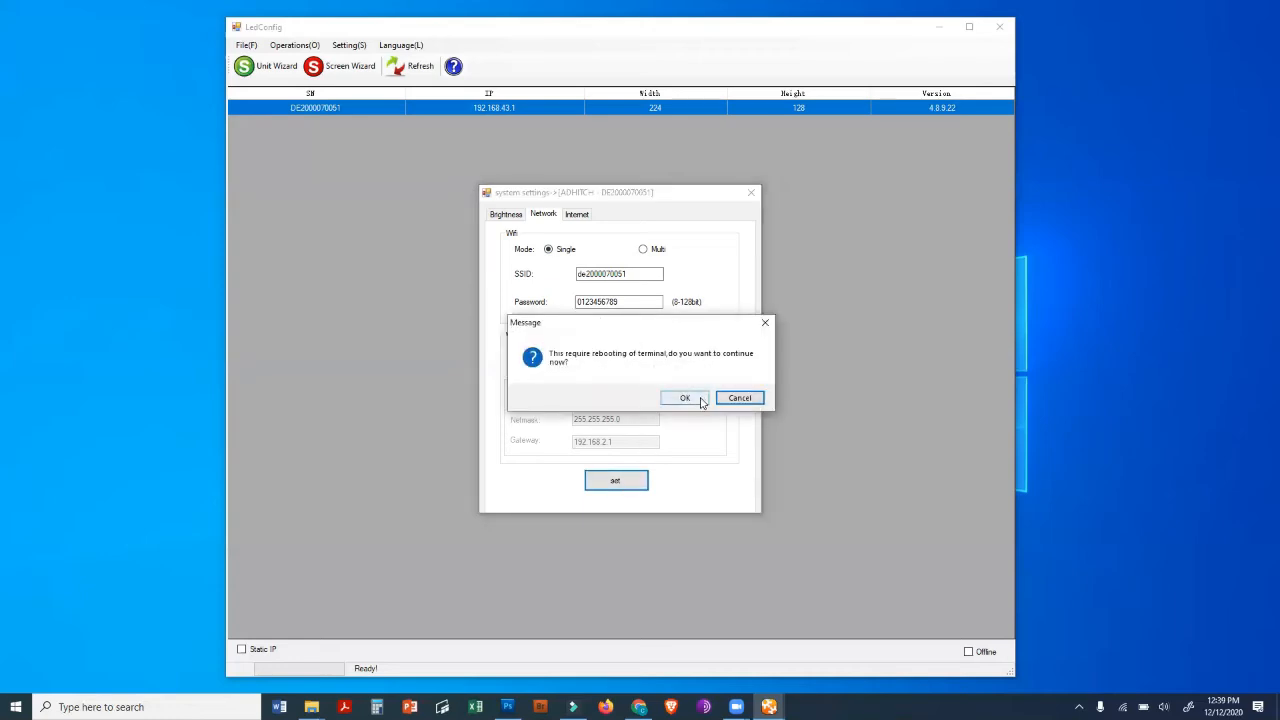
pyautogui.click(727, 399)
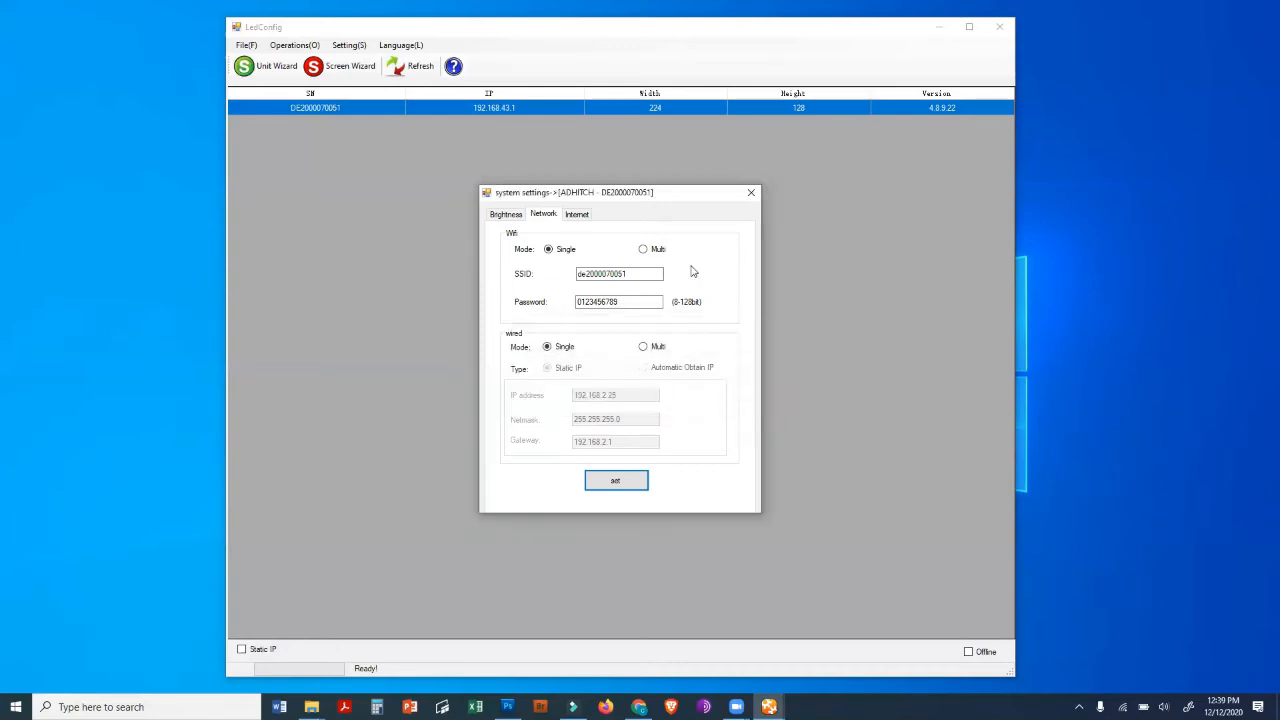
# Set the LED display's brightness to 1 and apply it
pyautogui.click(507, 215)
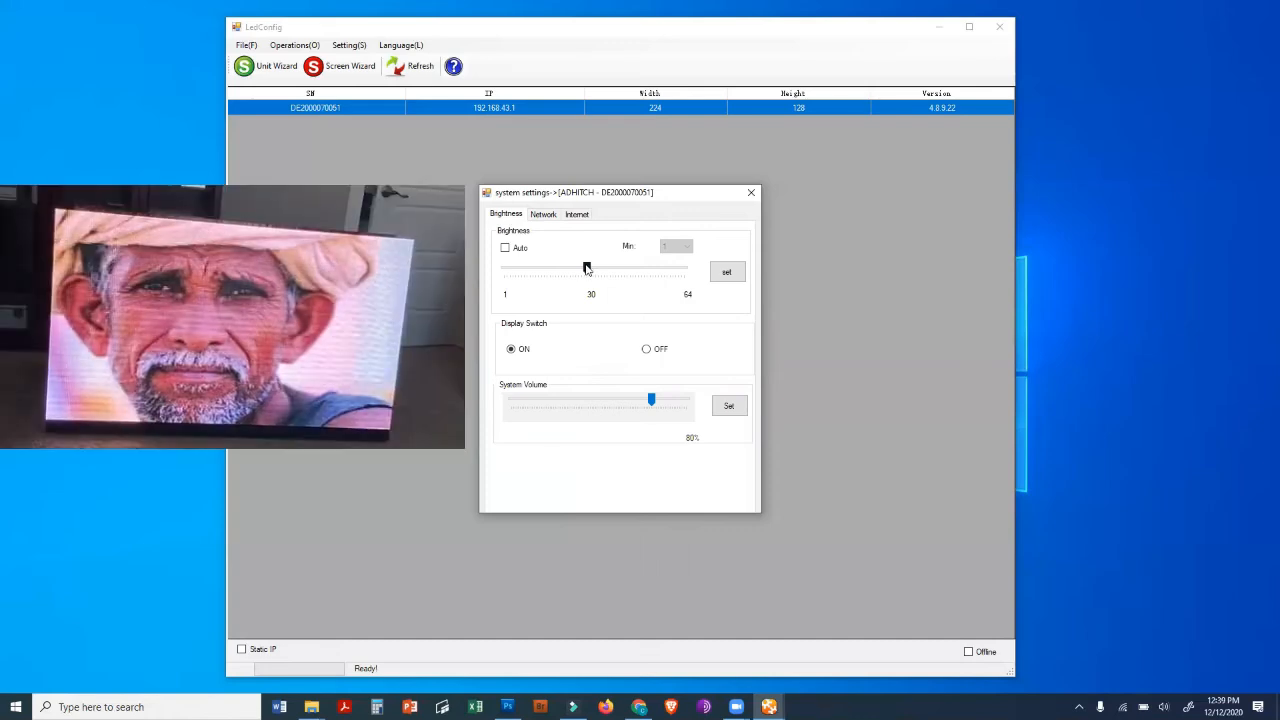
pyautogui.moveTo(587, 268); pyautogui.dragTo(492, 269)
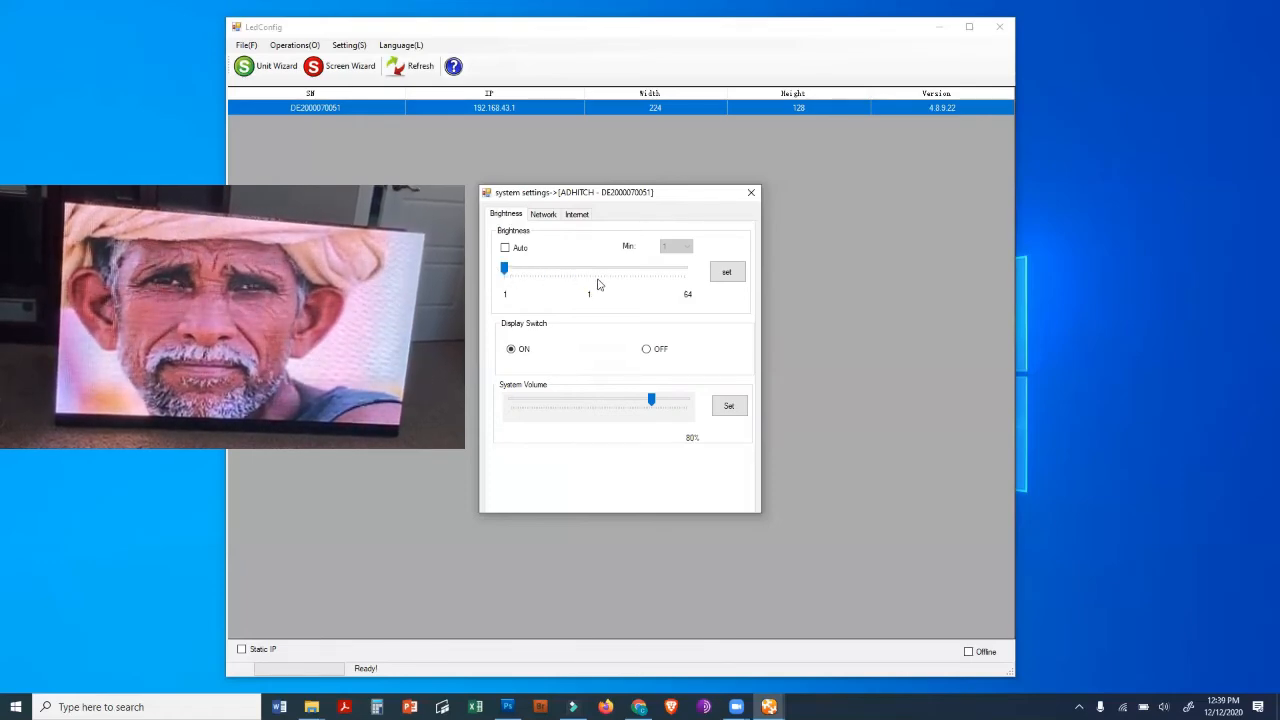
pyautogui.click(728, 273)
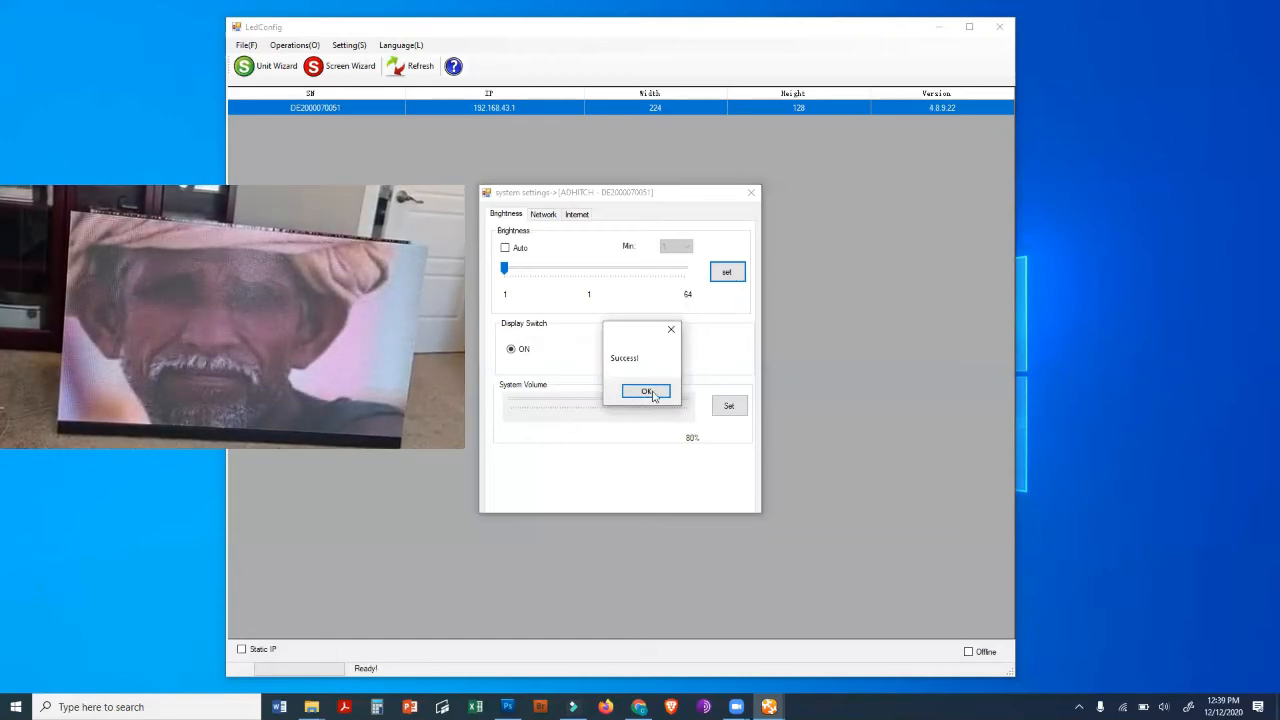
pyautogui.click(652, 393)
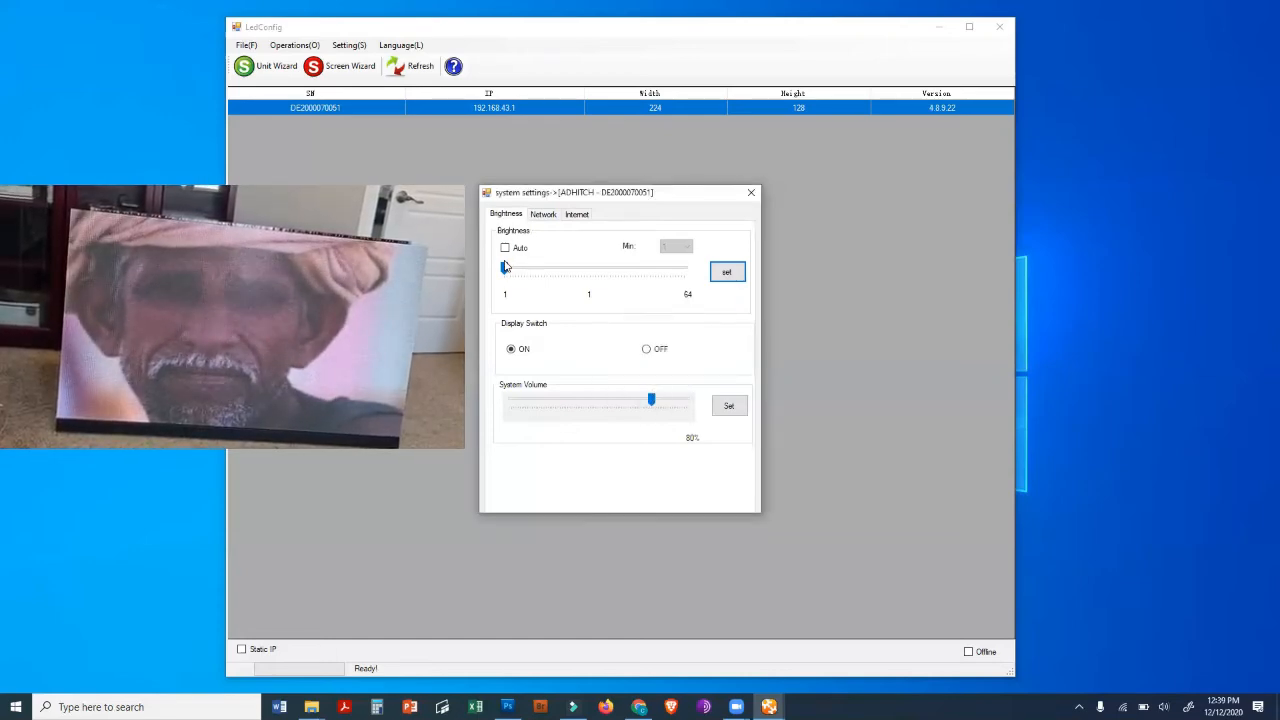
# Raise the LED display's brightness to 15 and apply it
pyautogui.moveTo(505, 267); pyautogui.dragTo(544, 269)
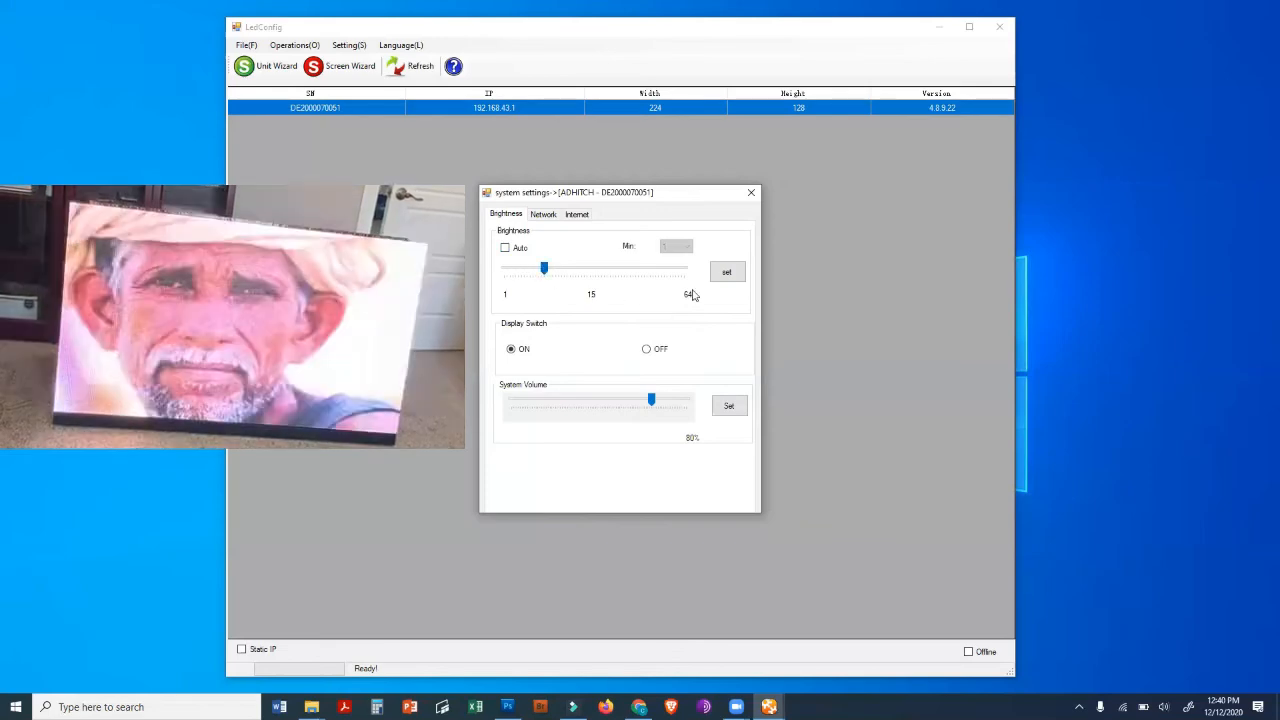
pyautogui.click(727, 277)
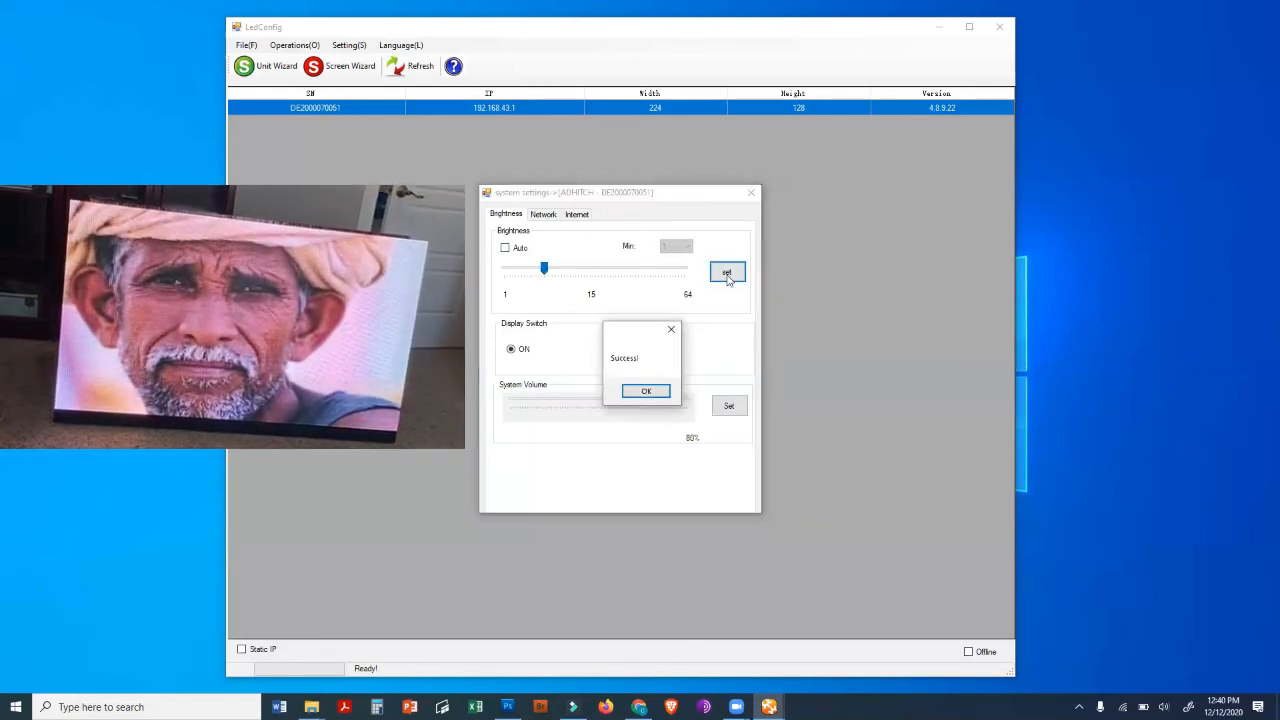
pyautogui.click(646, 391)
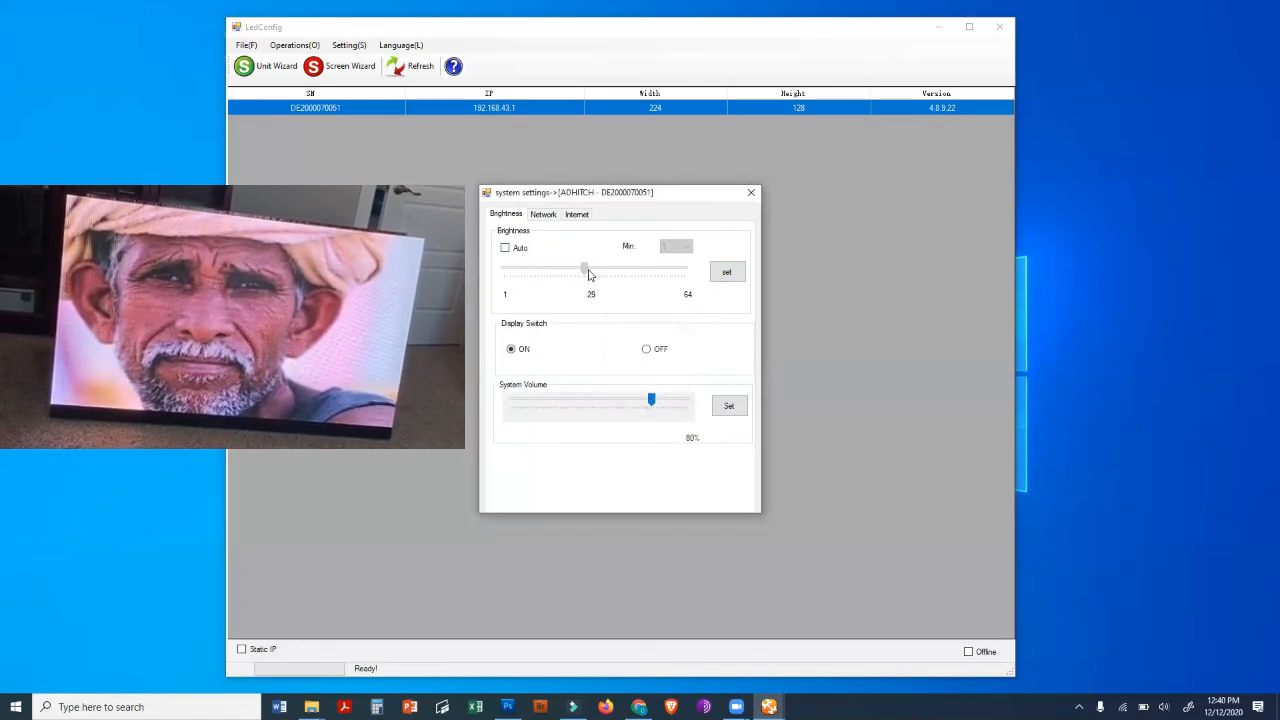
# Raise the LED display's brightness to 30 and apply it
pyautogui.moveTo(587, 273); pyautogui.dragTo(597, 275)
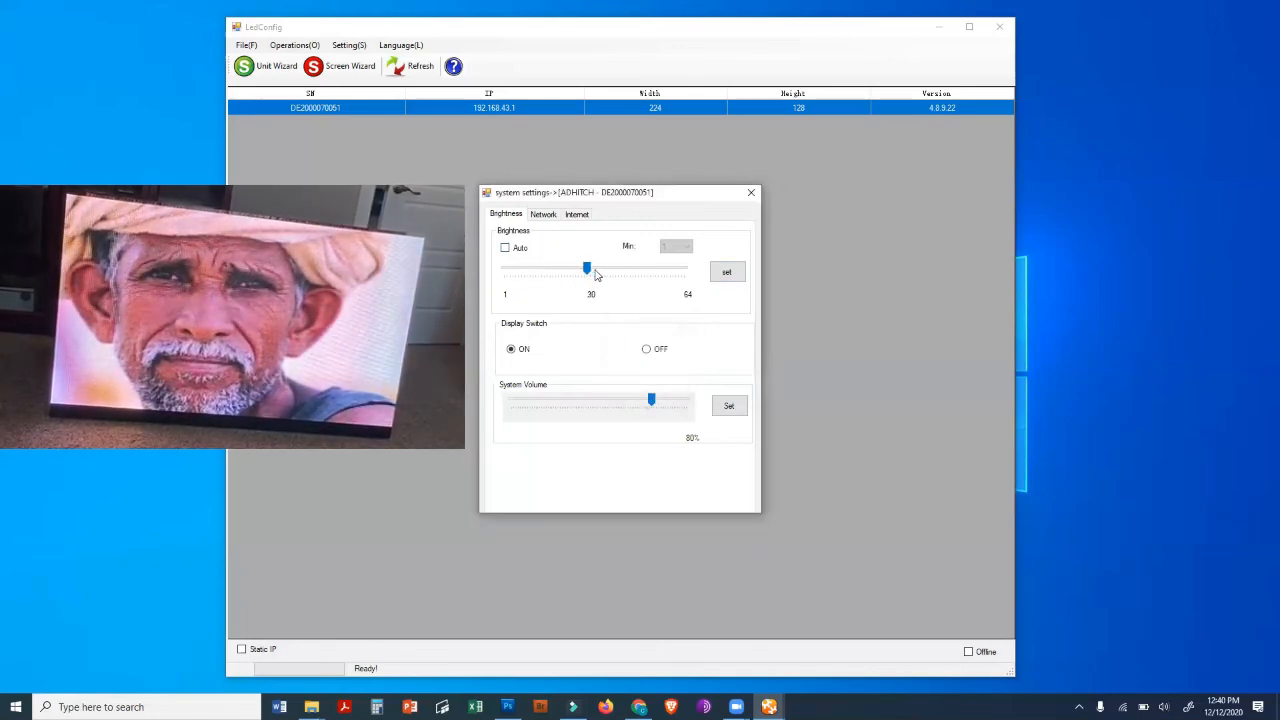
pyautogui.click(727, 272)
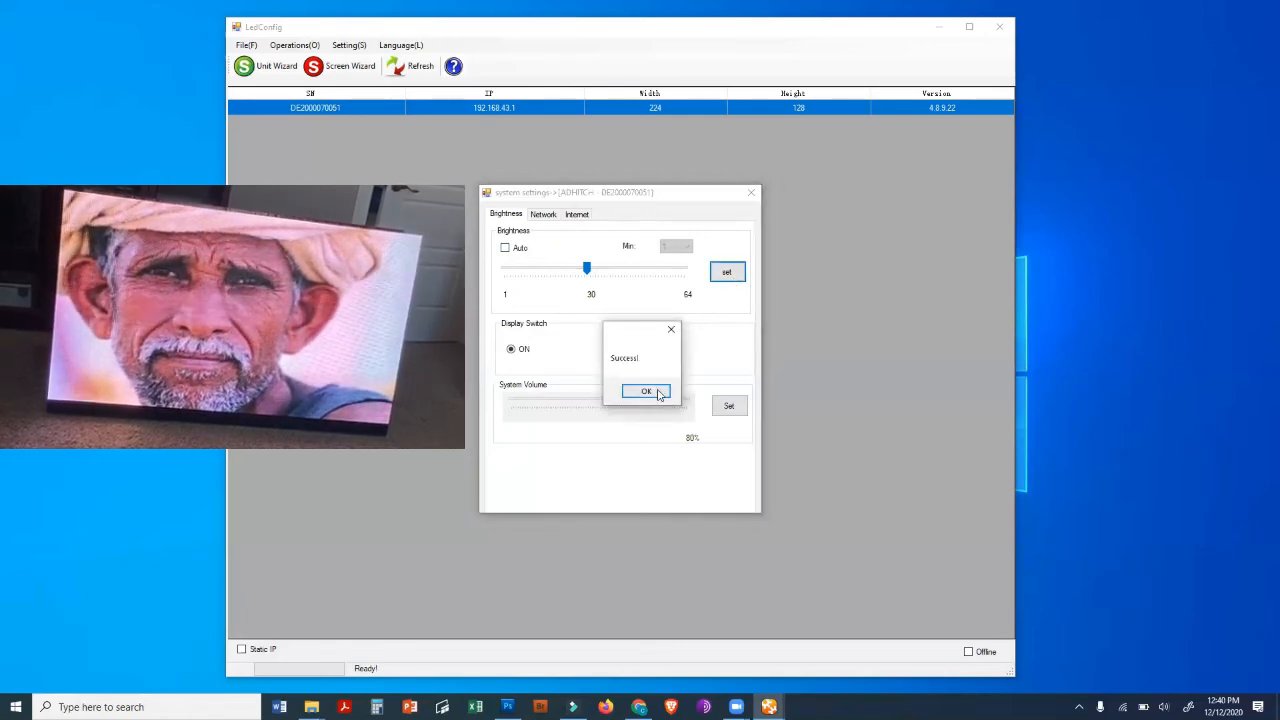
pyautogui.click(657, 393)
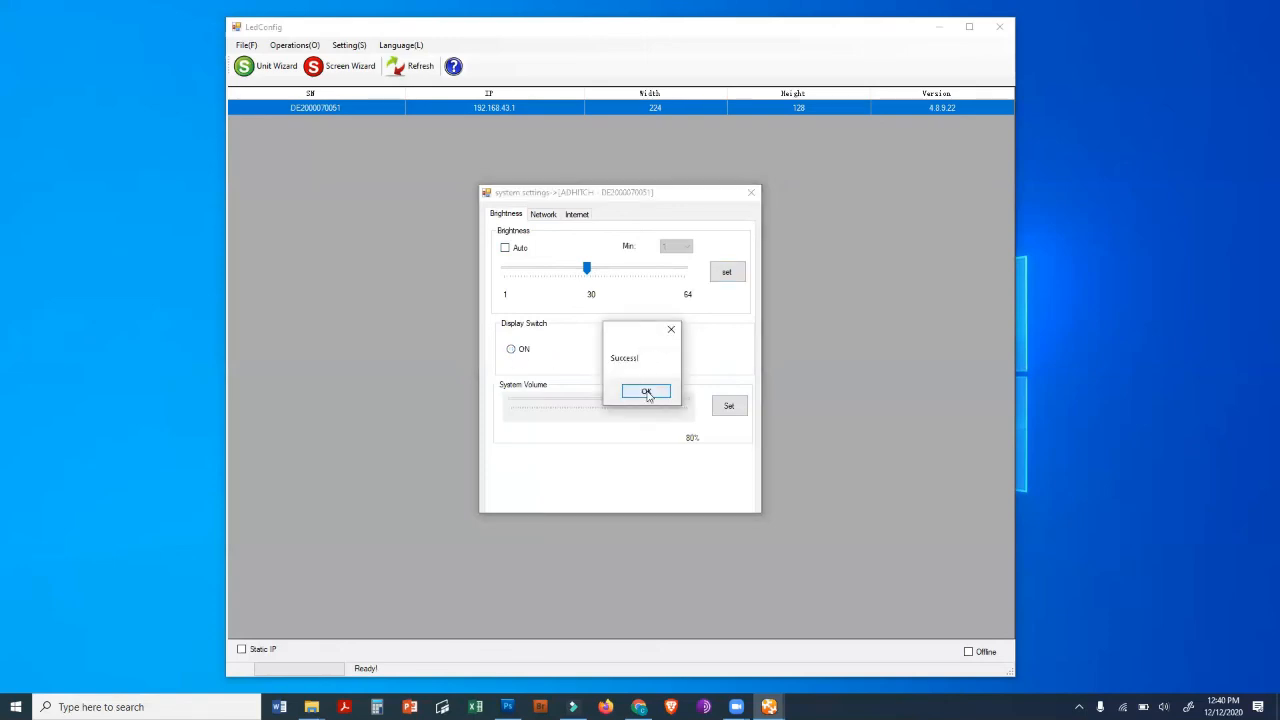
# Switch the LED display off and back on twice, acknowledging each change
pyautogui.click(647, 392)
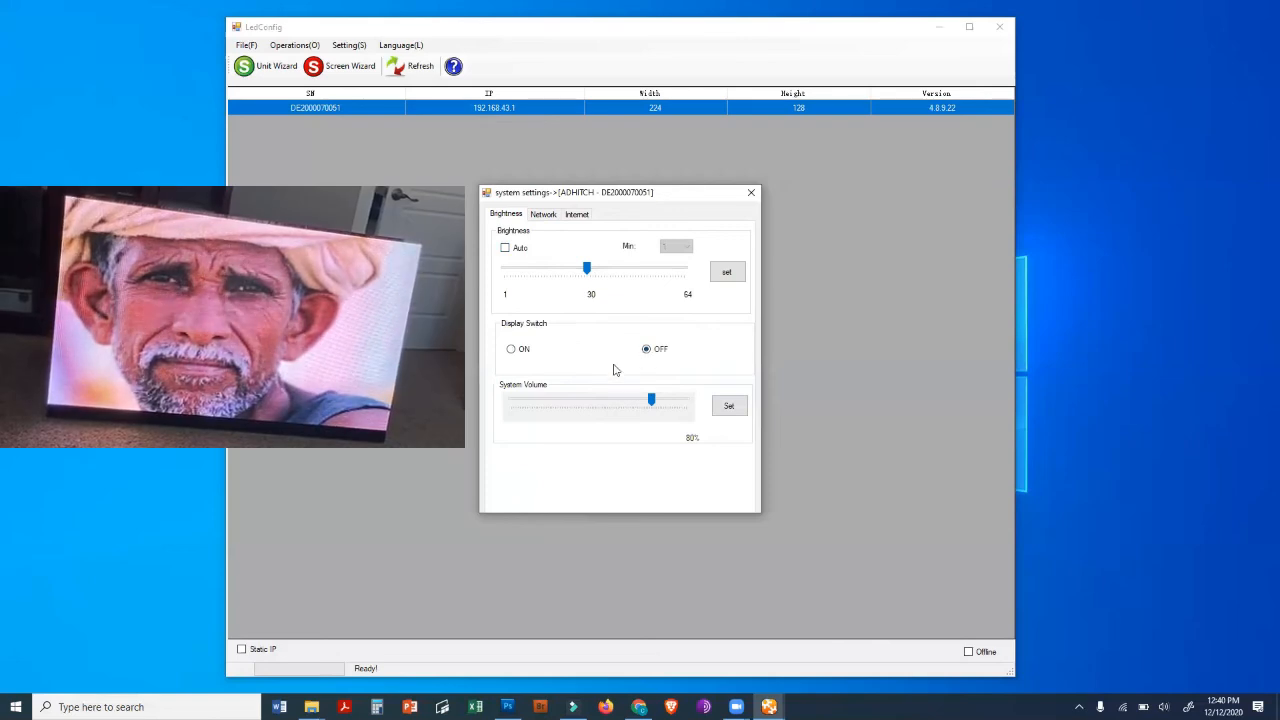
pyautogui.click(511, 349)
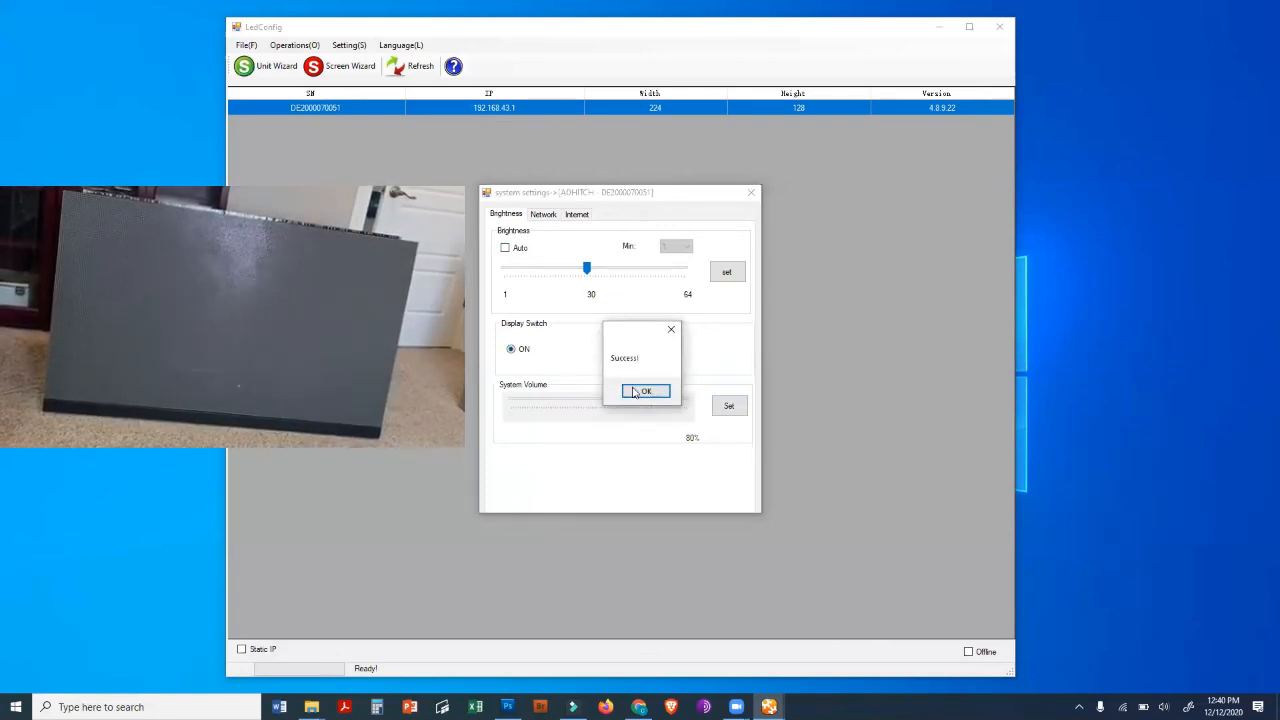
pyautogui.click(635, 394)
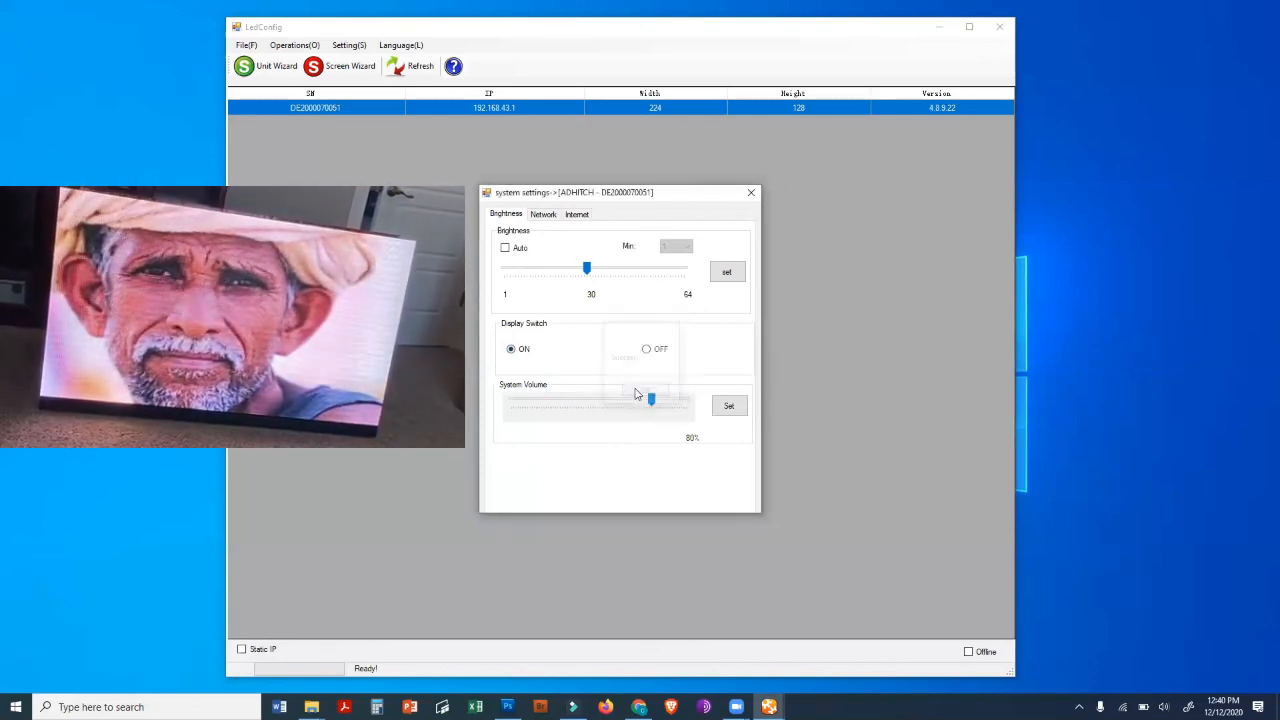
pyautogui.click(646, 350)
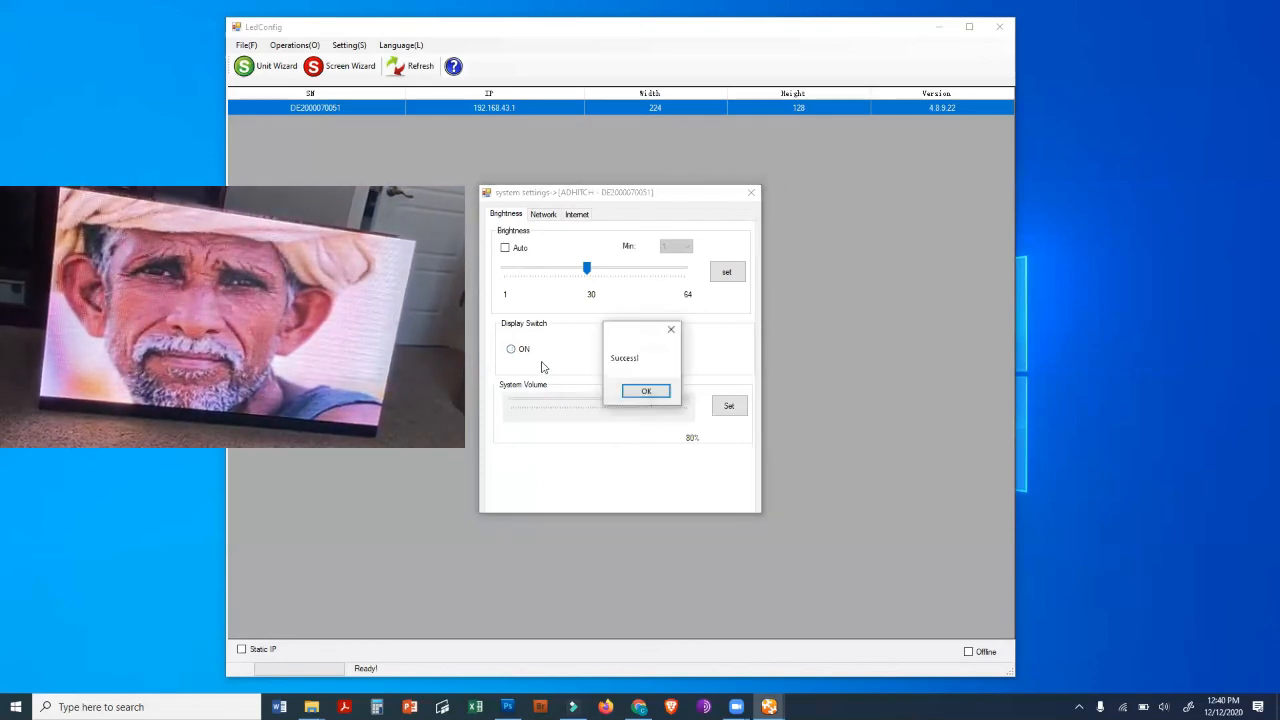
pyautogui.click(633, 393)
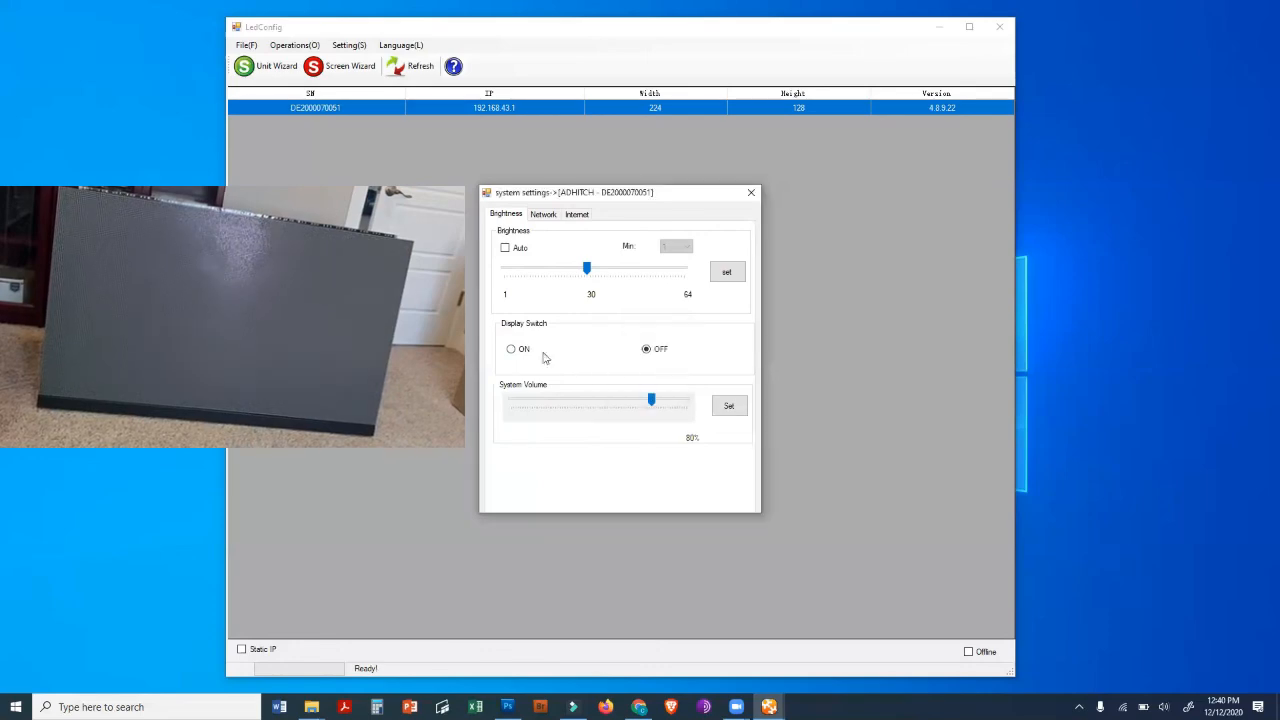
pyautogui.click(512, 352)
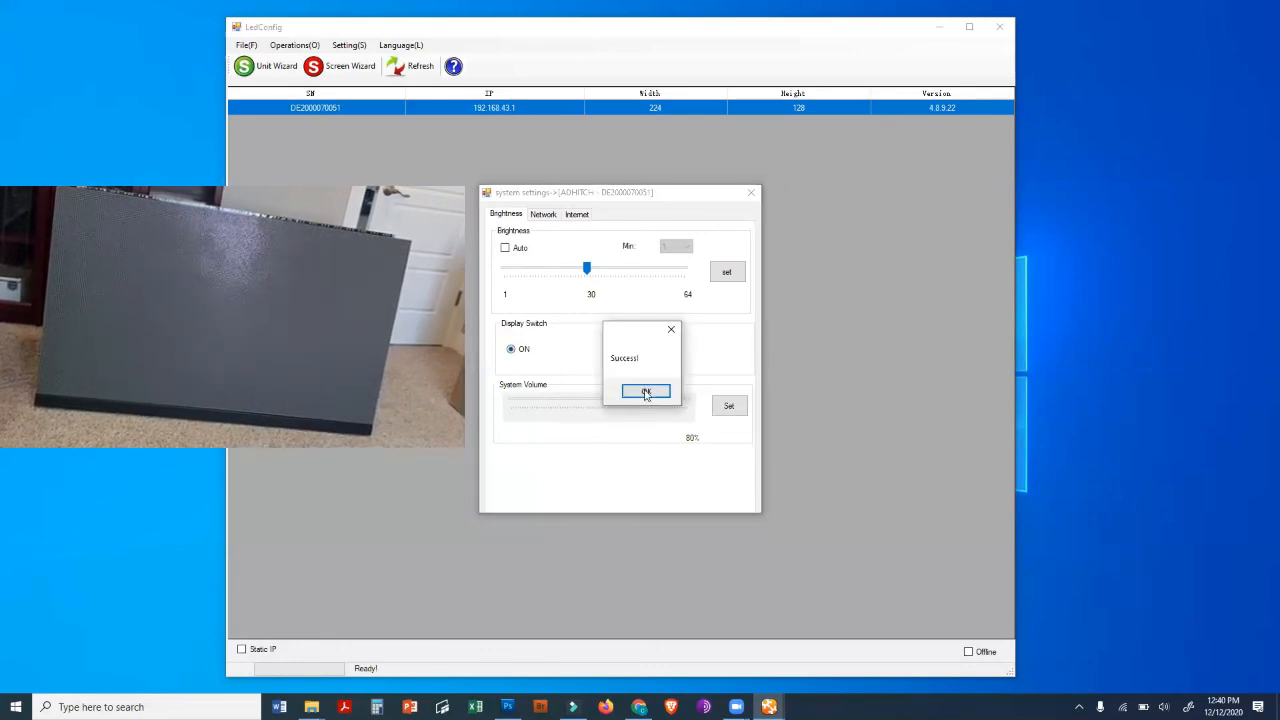
pyautogui.click(650, 391)
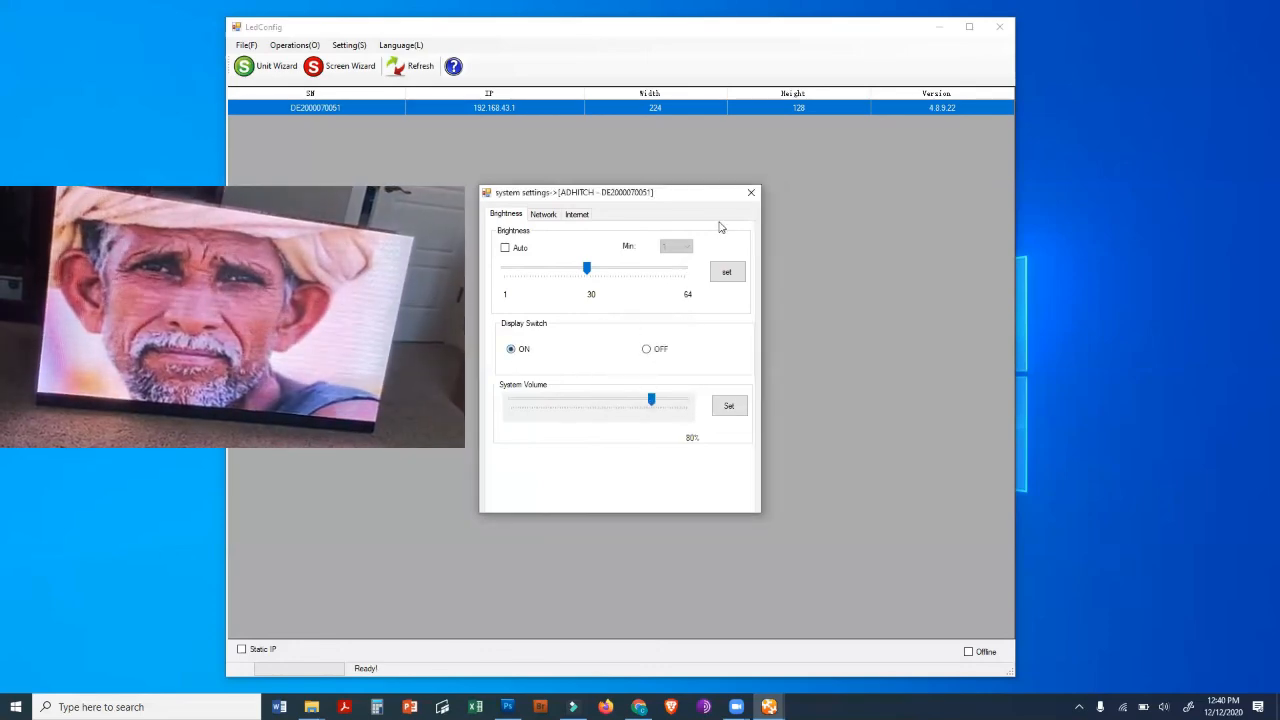